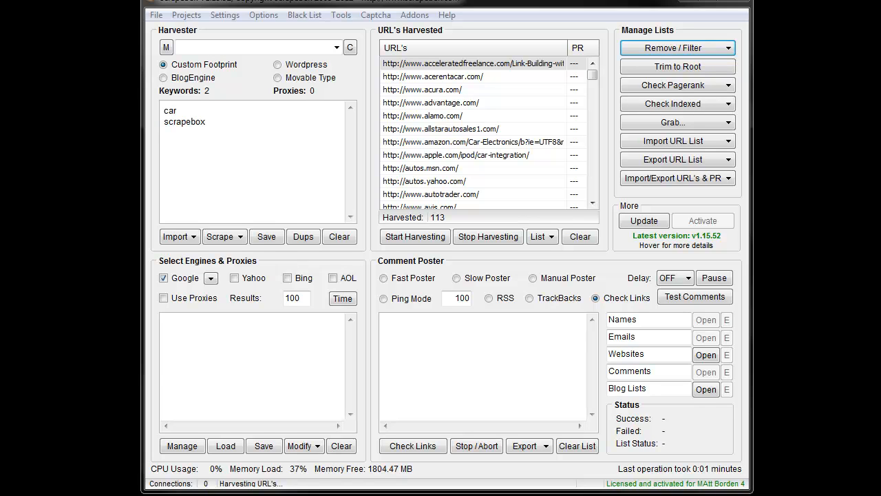
Fetch the available add-ons catalog and view the TDNAM Scraper description
left_click(415, 16)
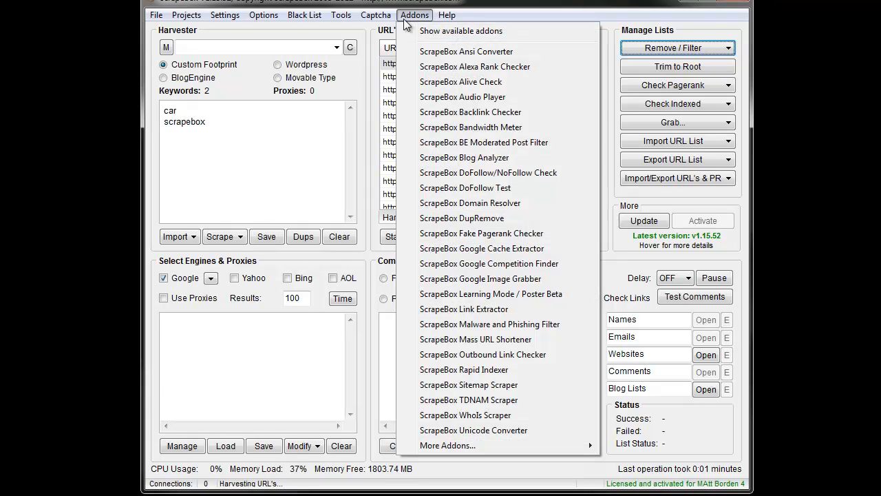
left_click(457, 31)
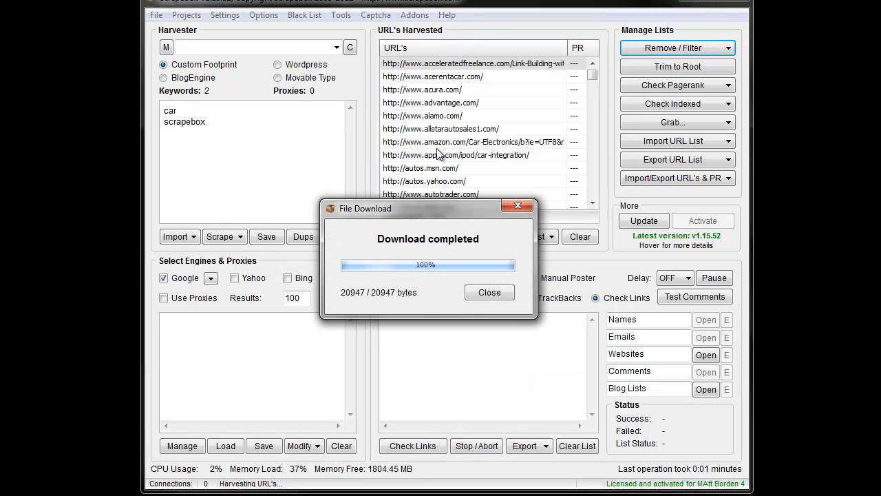
left_click(489, 292)
left_click(392, 150)
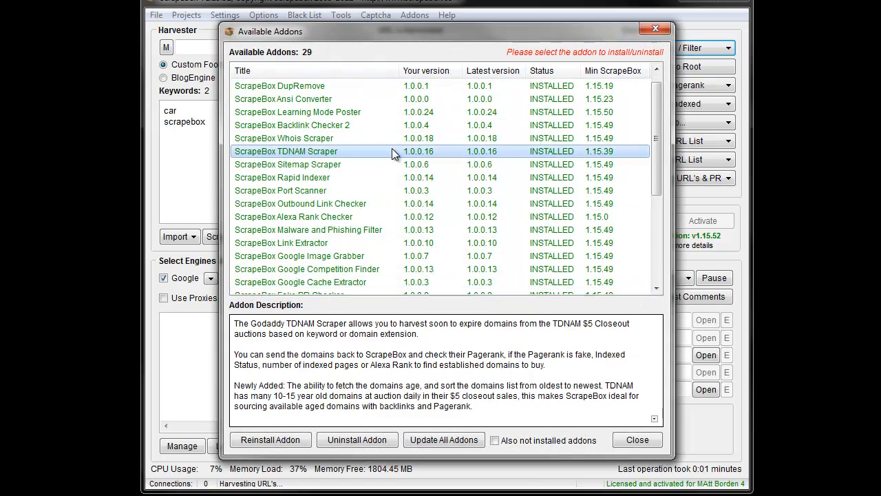
scroll(392, 148, "down", 2)
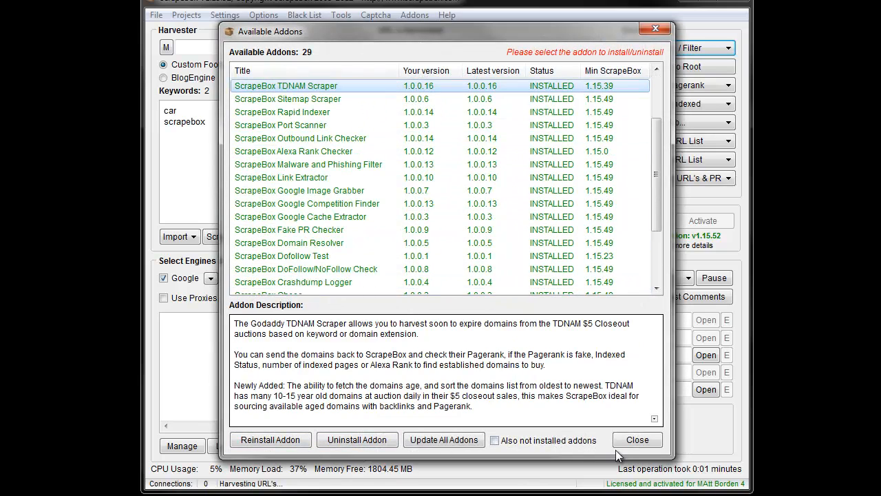
Dismiss the Available Addons window and reopen the Addons menu
left_click(637, 439)
left_click(414, 15)
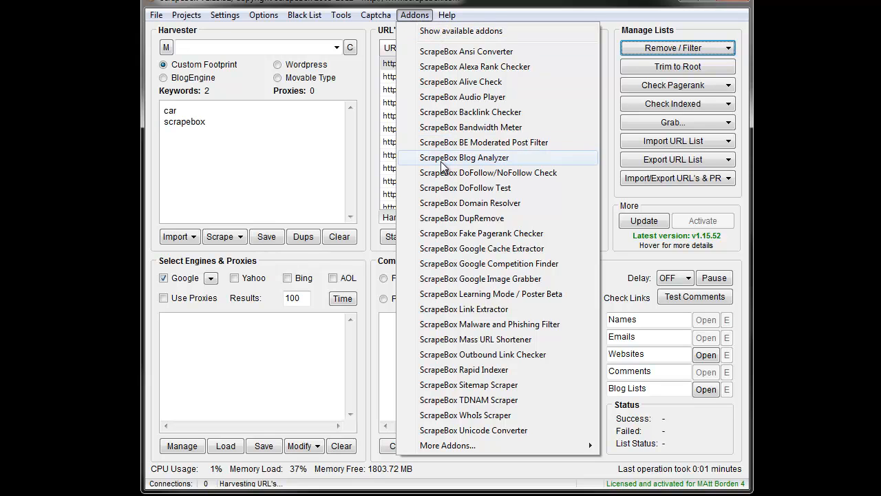
Launch the Domain Resolver add-on and reposition its window
left_click(475, 203)
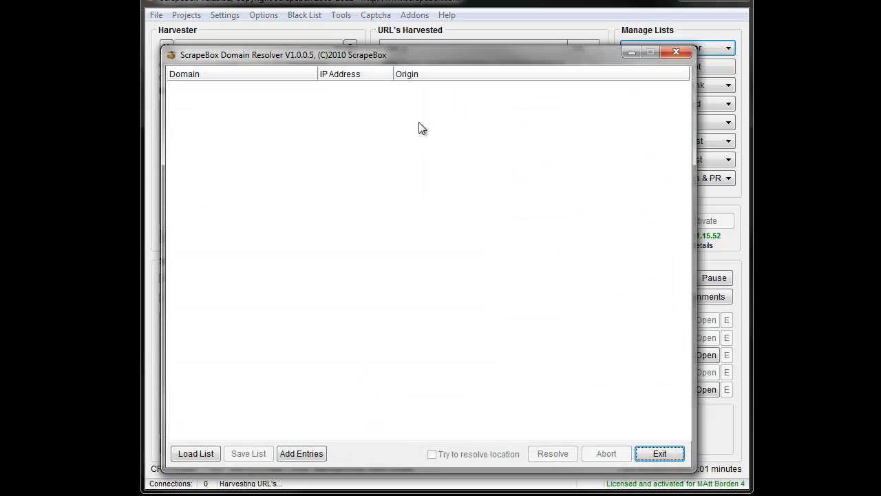
left_click_drag(433, 55, 467, 26)
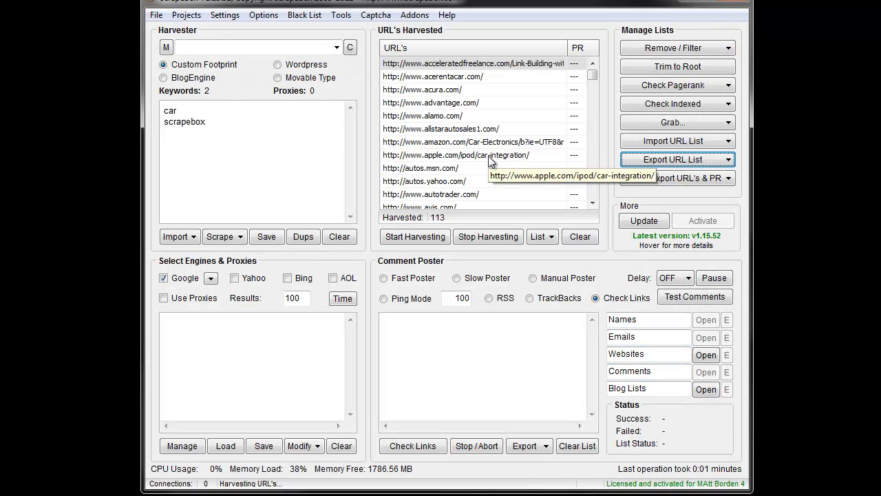
Export the 113 harvested URLs to a 'domain resolver' text file in ~Vids
left_click(674, 159)
left_click(678, 178)
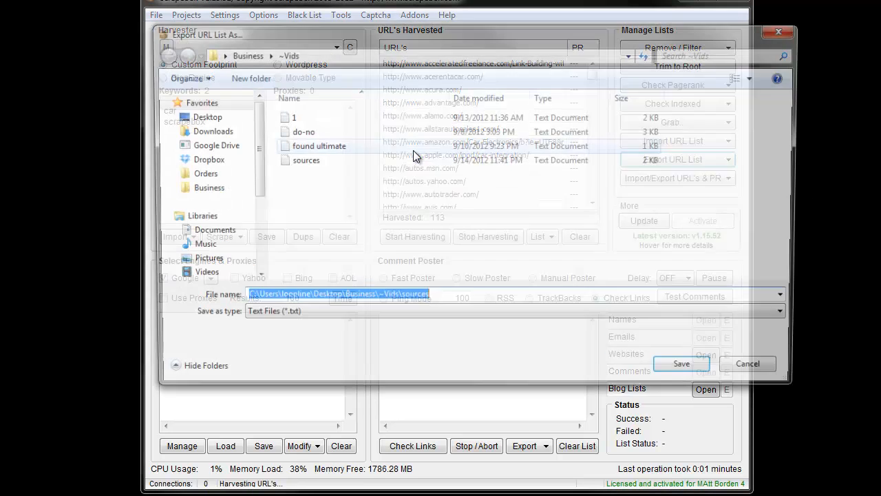
type("domain ")
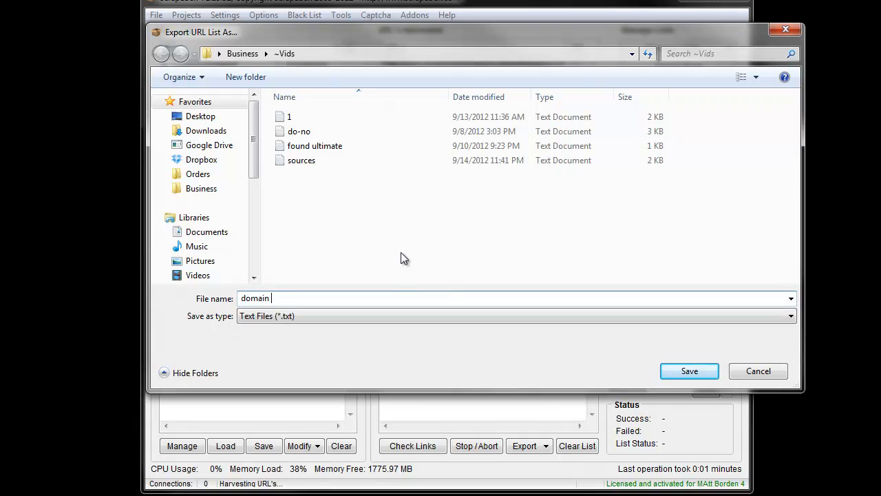
type("results")
key("Return")
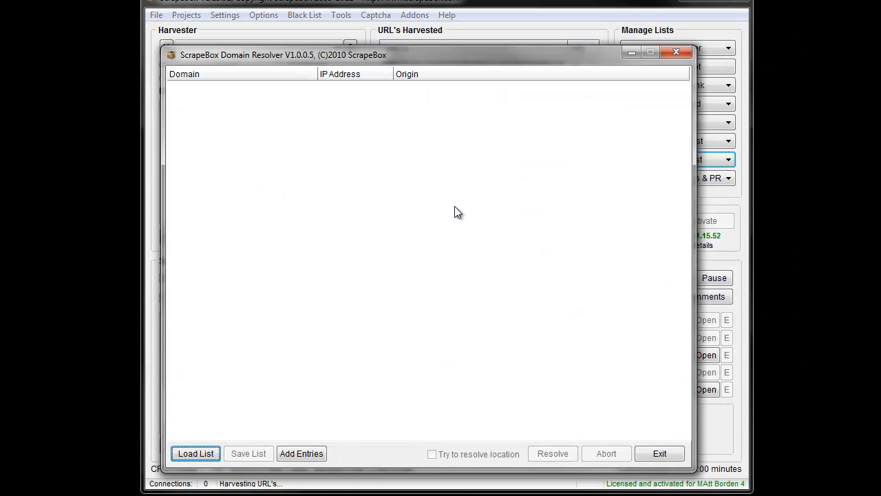
Load the 'domain resolver' file from ~Vids into the Domain Resolver list
left_click(195, 453)
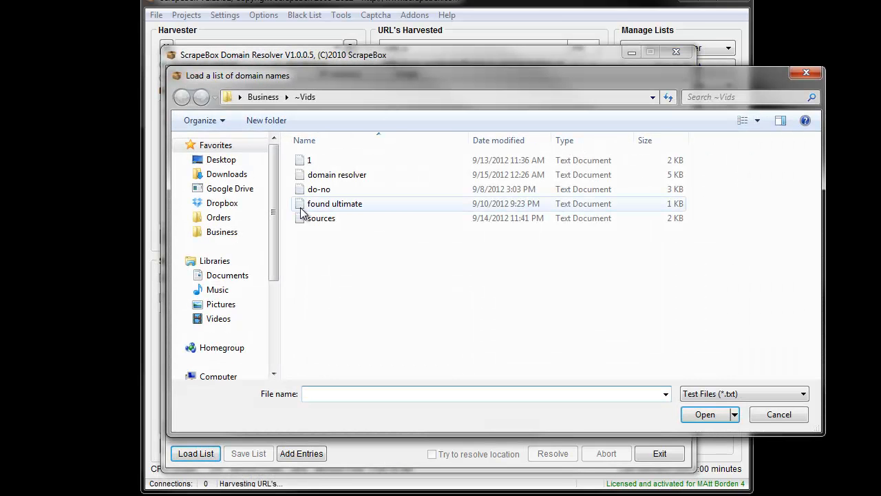
double_click(350, 174)
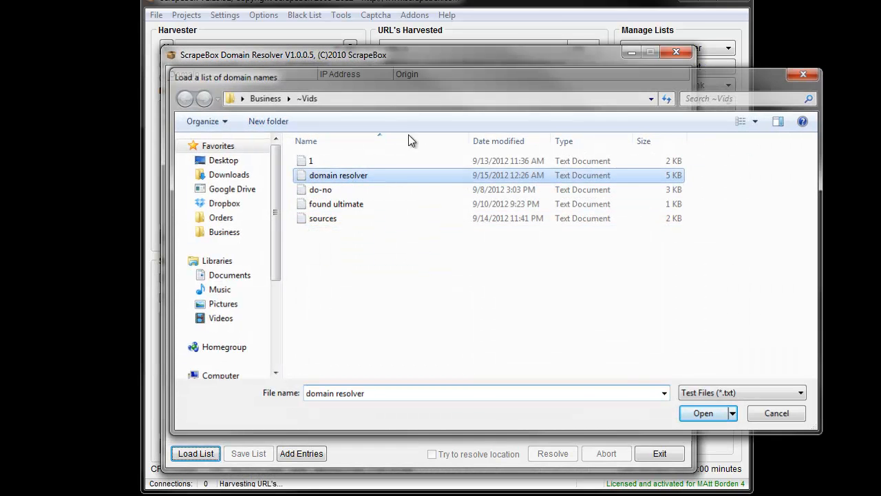
mouse_move(392, 55)
left_mouse_down()
mouse_move(442, 64)
mouse_move(443, 80)
mouse_move(430, 35)
left_mouse_up()
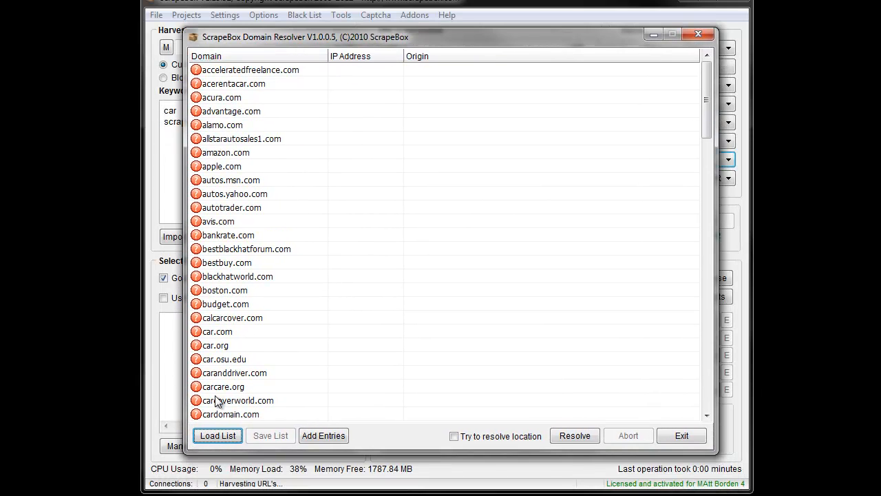
left_click(322, 436)
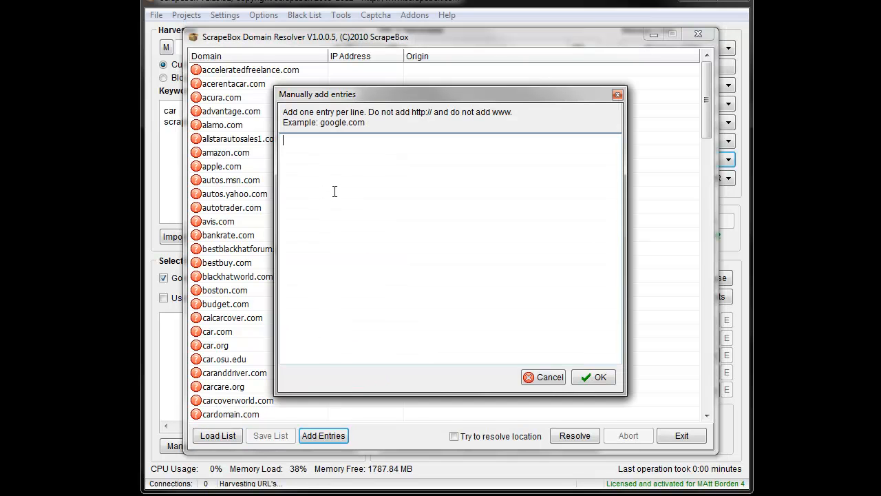
left_click(548, 378)
left_click(698, 35)
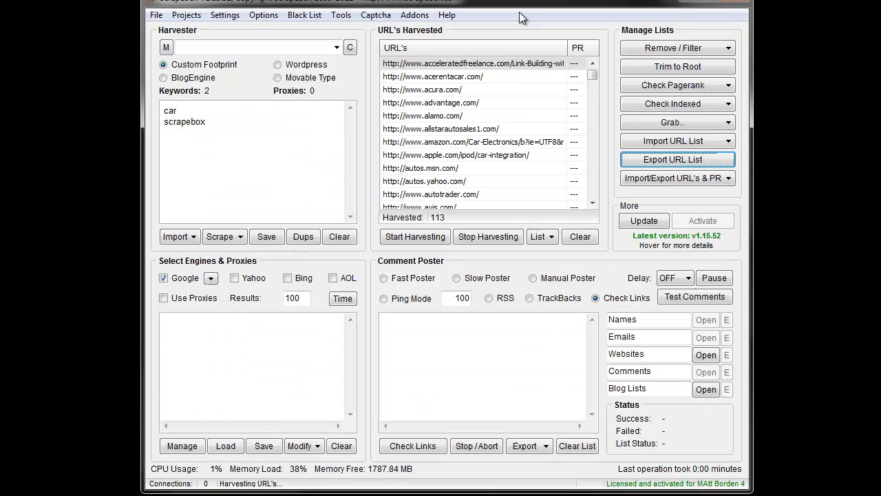
right_click(478, 141)
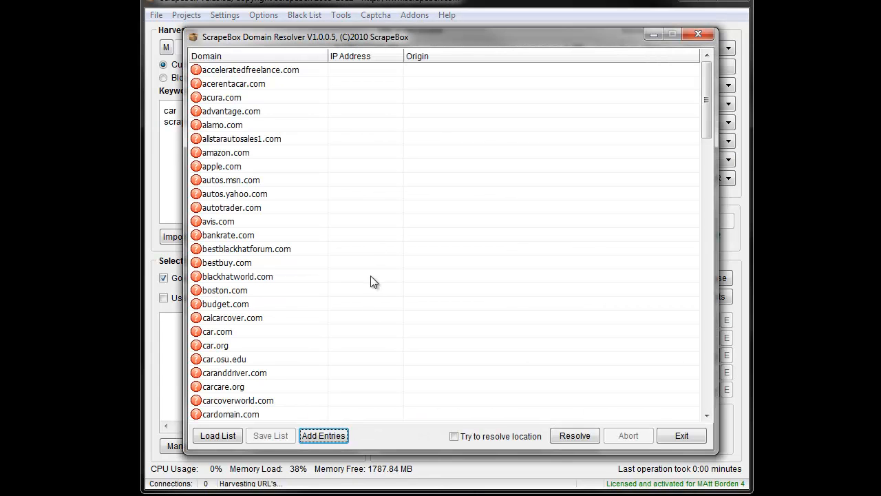
left_click(322, 435)
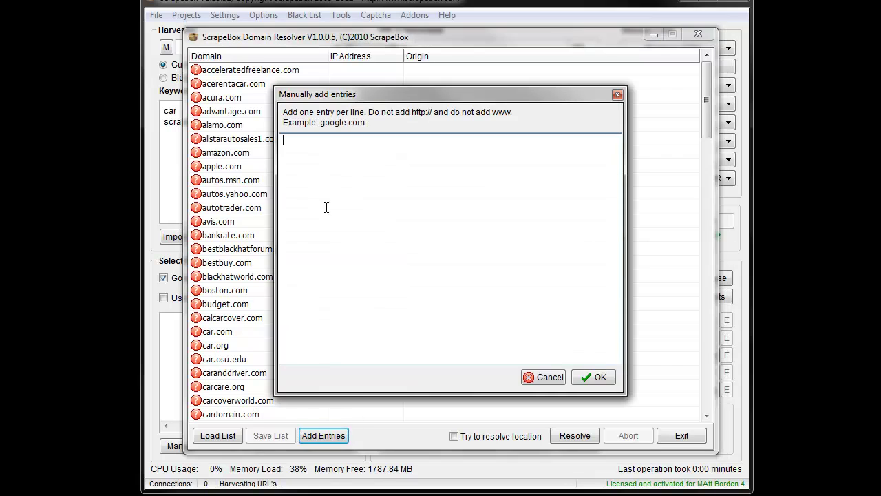
left_click(540, 376)
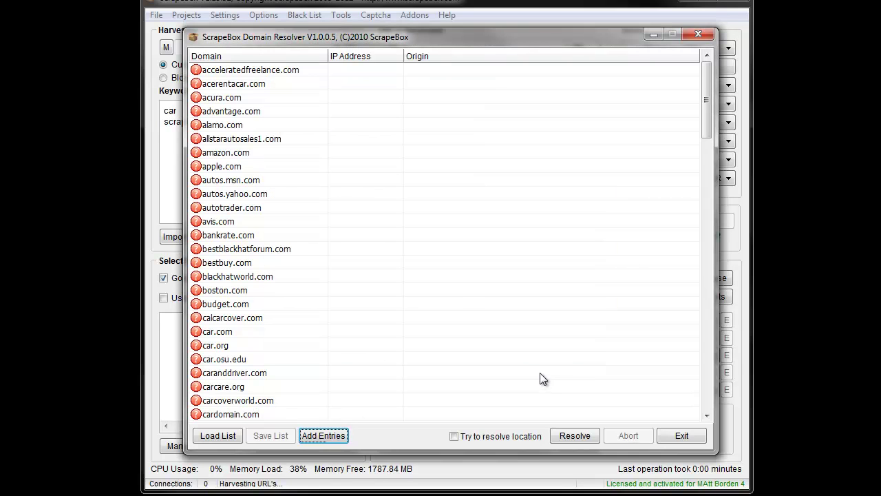
Enable location lookup and resolve all loaded domains to IP addresses and countries
left_click(465, 438)
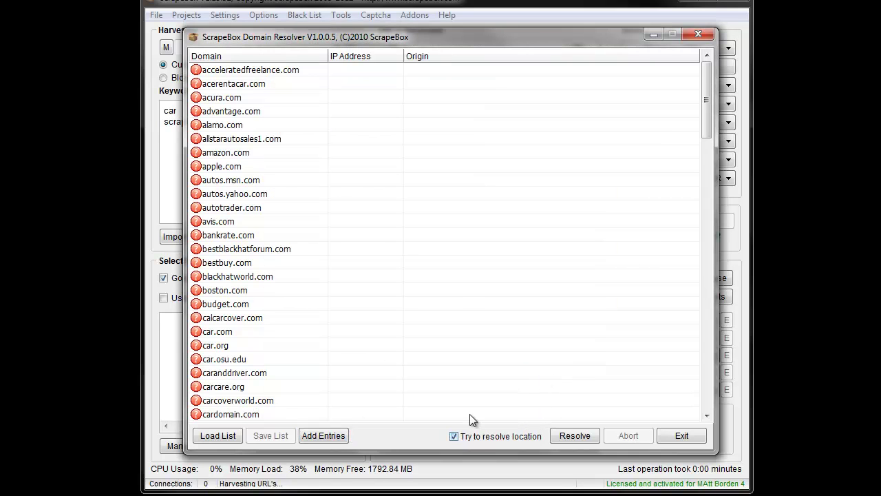
left_click(575, 436)
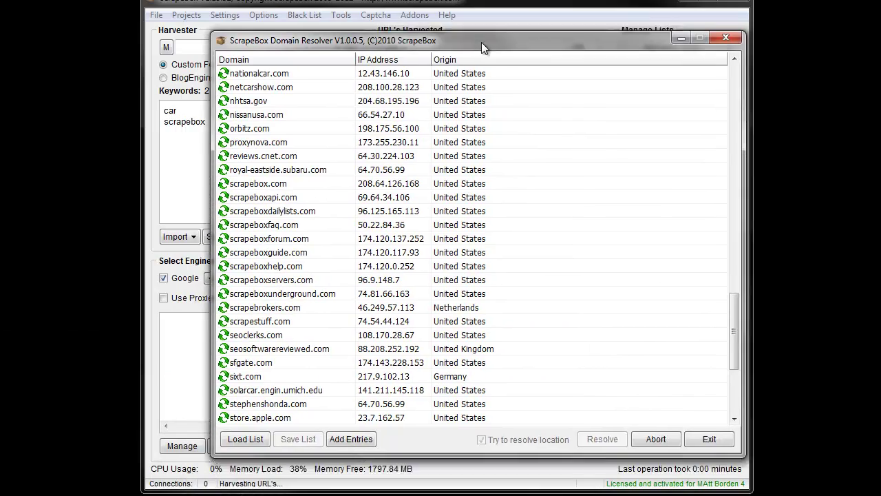
left_click_drag(461, 40, 457, 24)
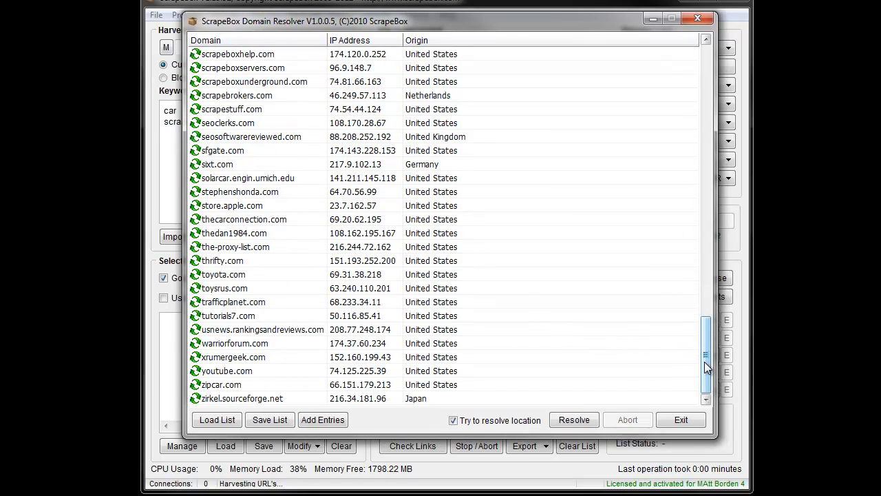
mouse_move(705, 362)
left_mouse_down()
mouse_move(663, 153)
mouse_move(658, 84)
mouse_move(655, 393)
left_mouse_up()
Save the resolved domain list as 'domains' in the ~Vids folder
left_click(270, 420)
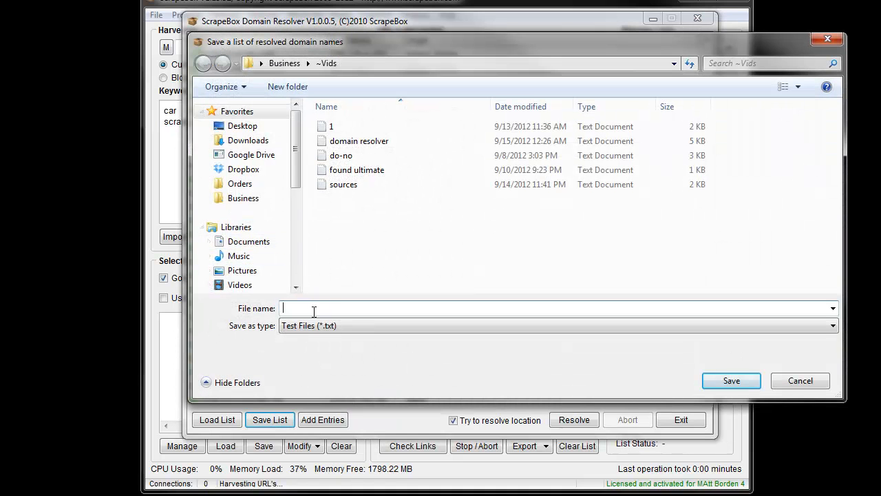
type("domains")
key("Return")
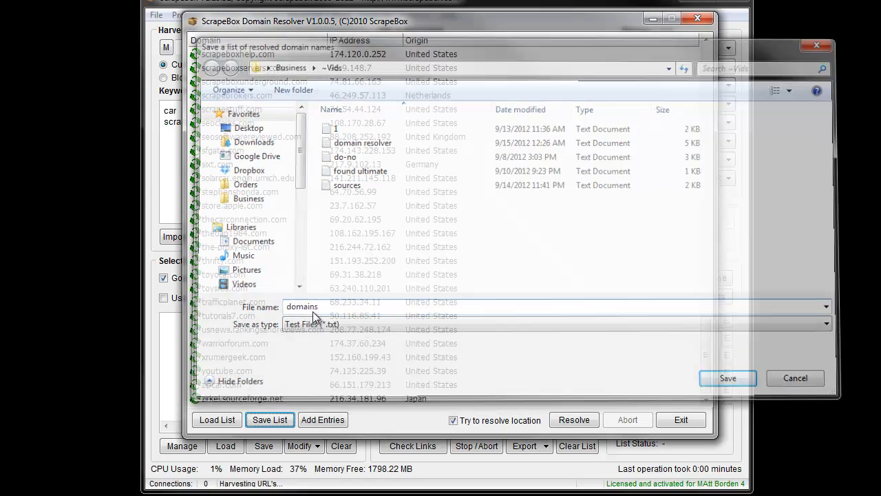